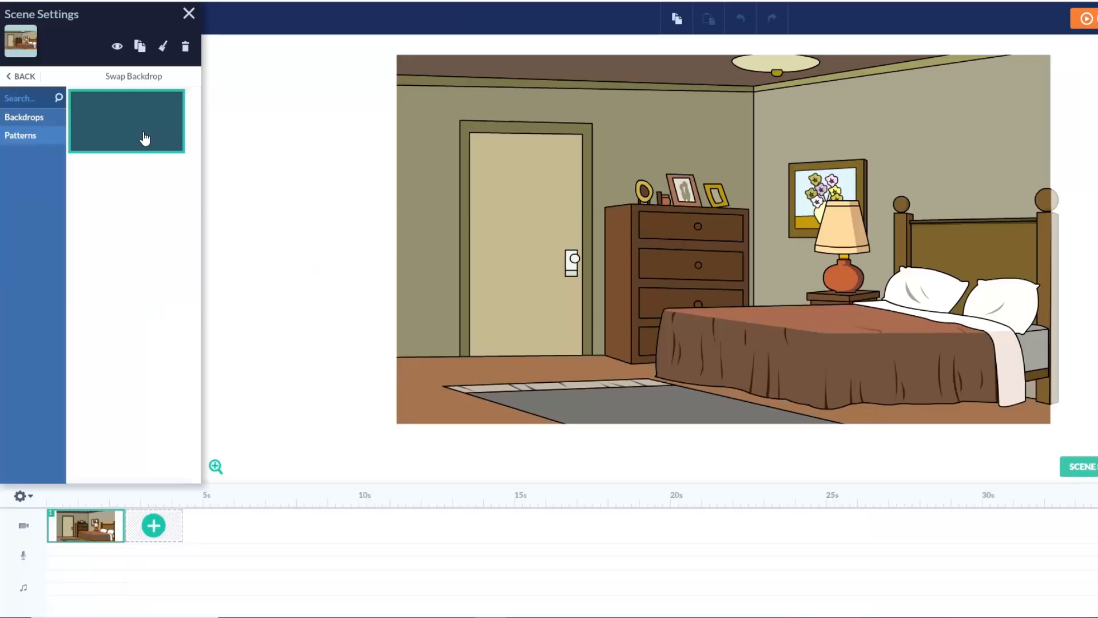
# - Swap the bedroom backdrop for the plain single-colour pattern and set its colour to white
pyautogui.click(145, 139)
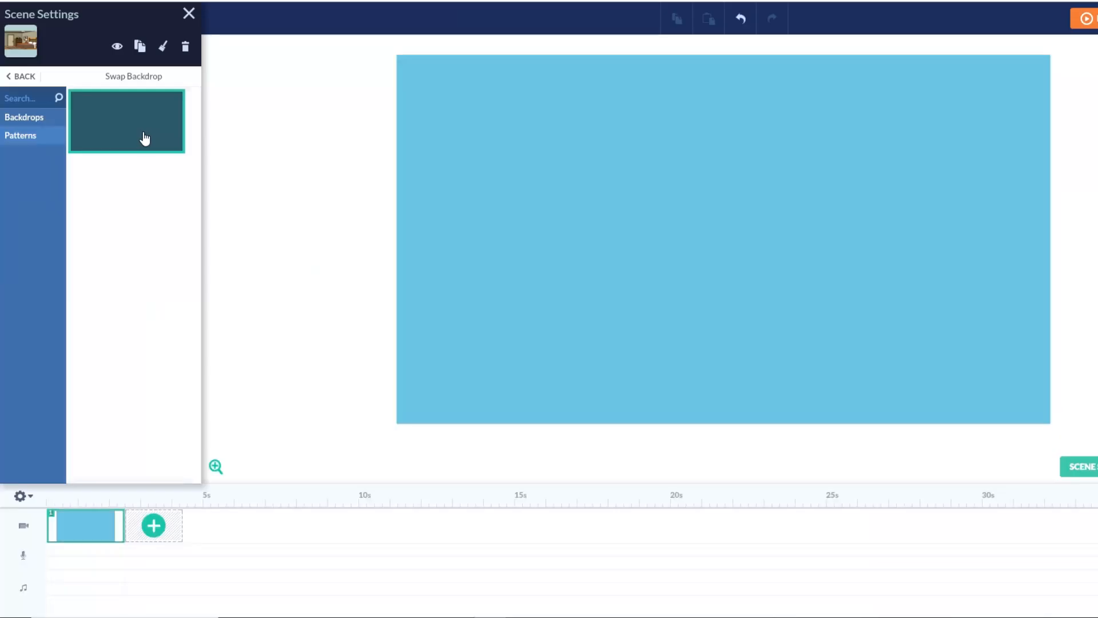
pyautogui.click(533, 171)
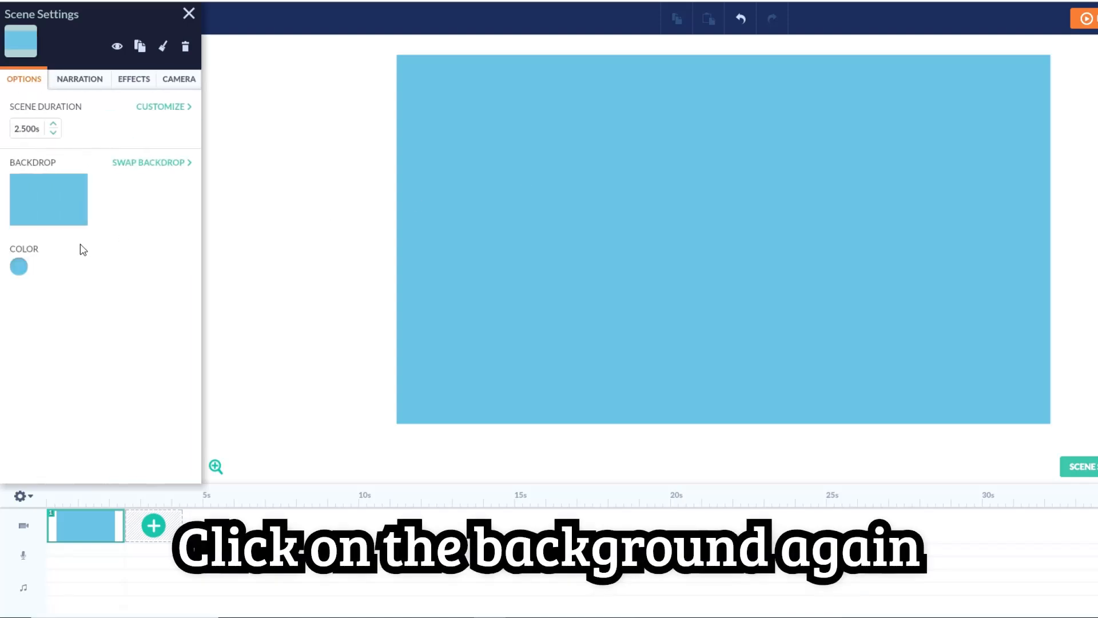
pyautogui.click(20, 266)
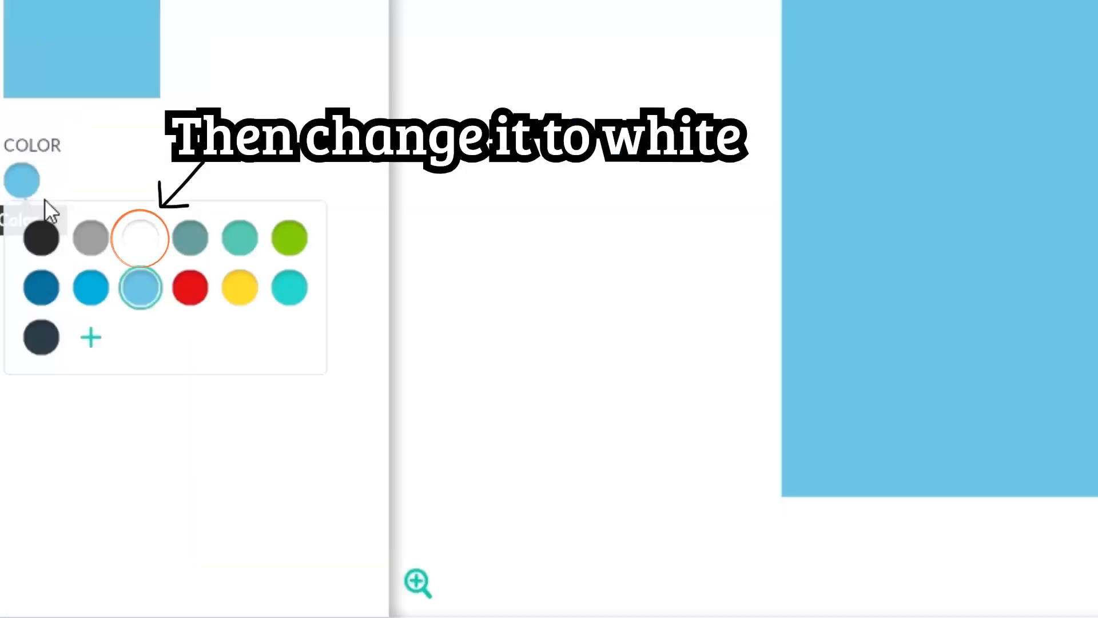
pyautogui.click(139, 240)
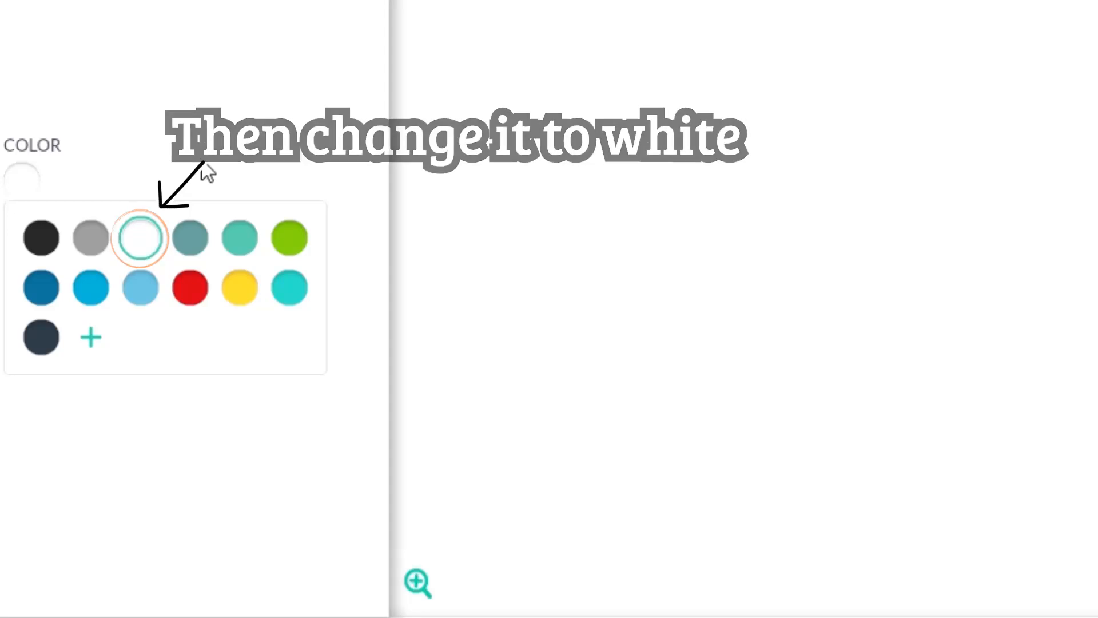
pyautogui.click(189, 14)
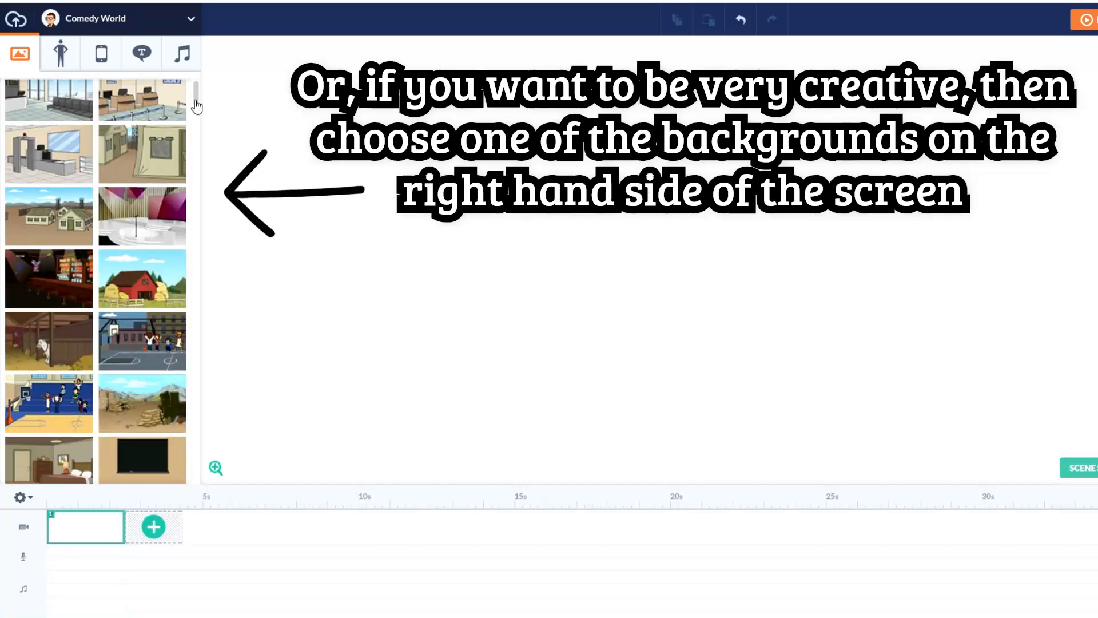
# - Apply the park background with the wooden fence, bushes and bench, and delete its four trees
pyautogui.moveTo(196, 93); pyautogui.dragTo(204, 405)
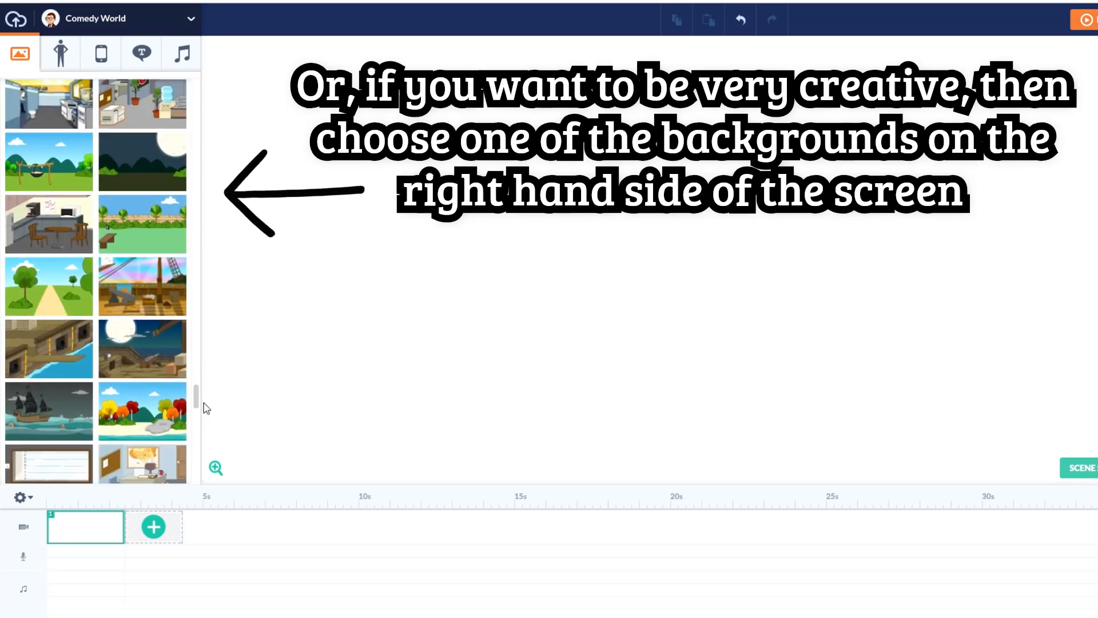
pyautogui.click(151, 237)
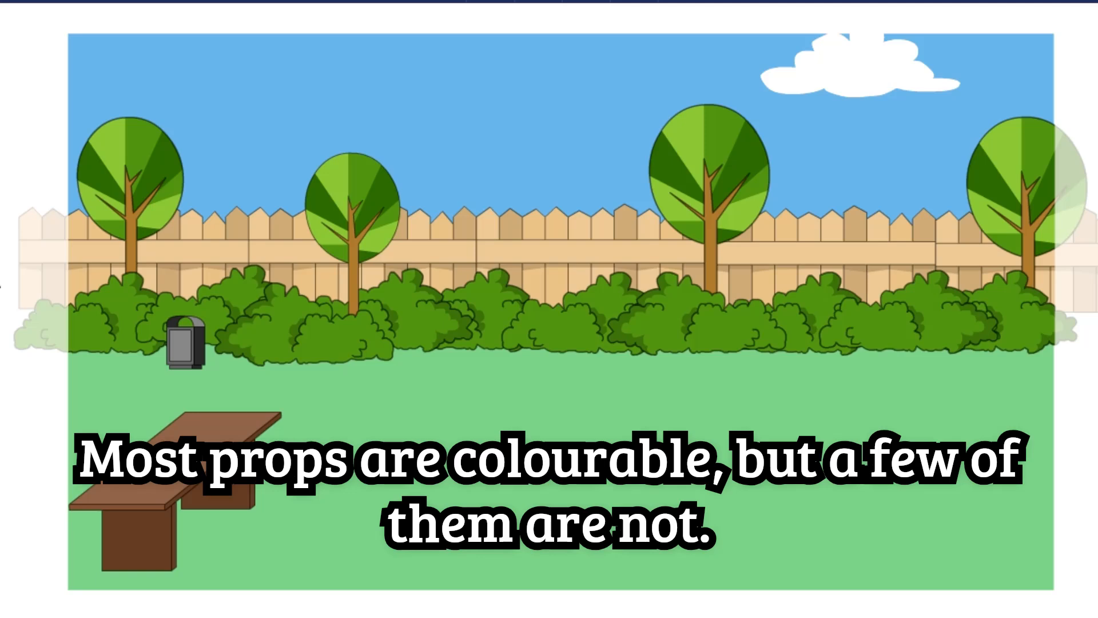
pyautogui.click(122, 203)
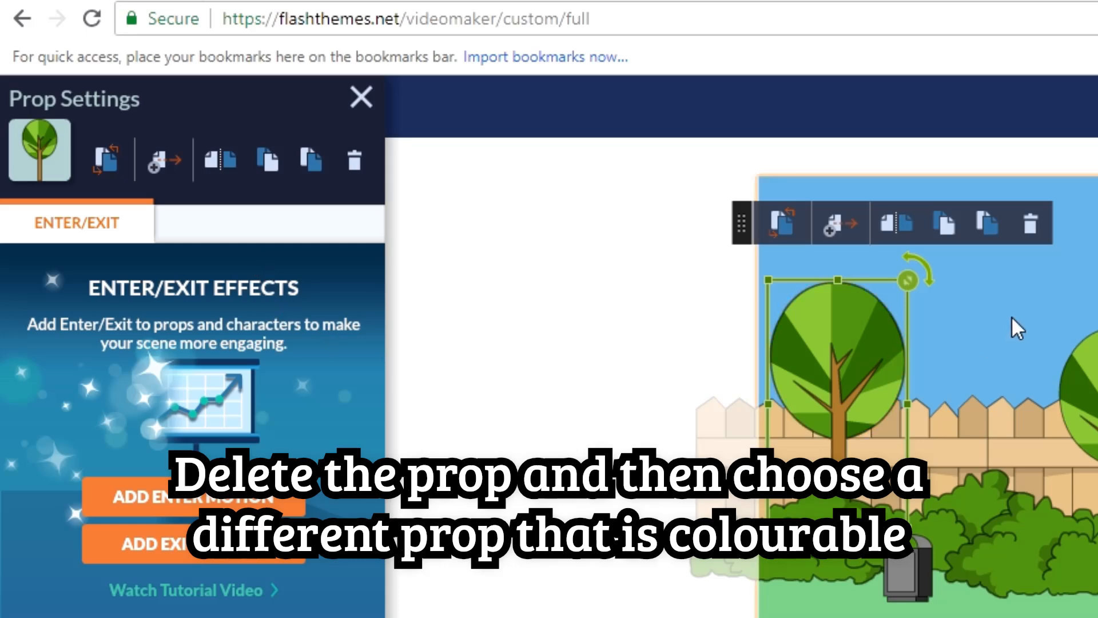
pyautogui.click(1032, 228)
pyautogui.click(603, 175)
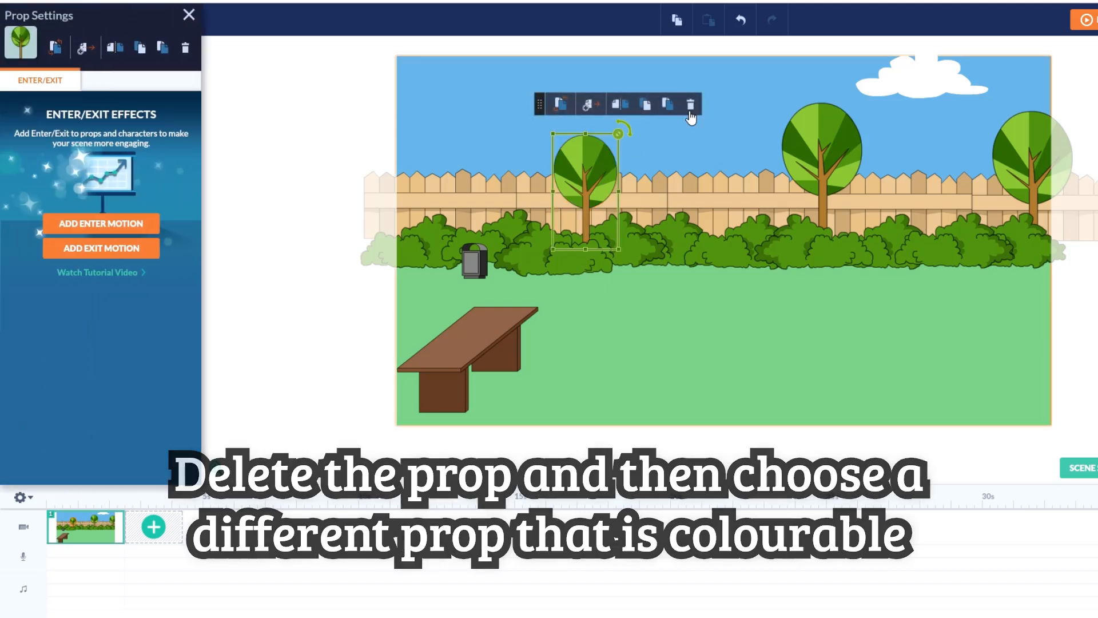
pyautogui.click(692, 110)
pyautogui.click(840, 142)
pyautogui.click(929, 80)
pyautogui.click(1029, 166)
pyautogui.press('Delete')
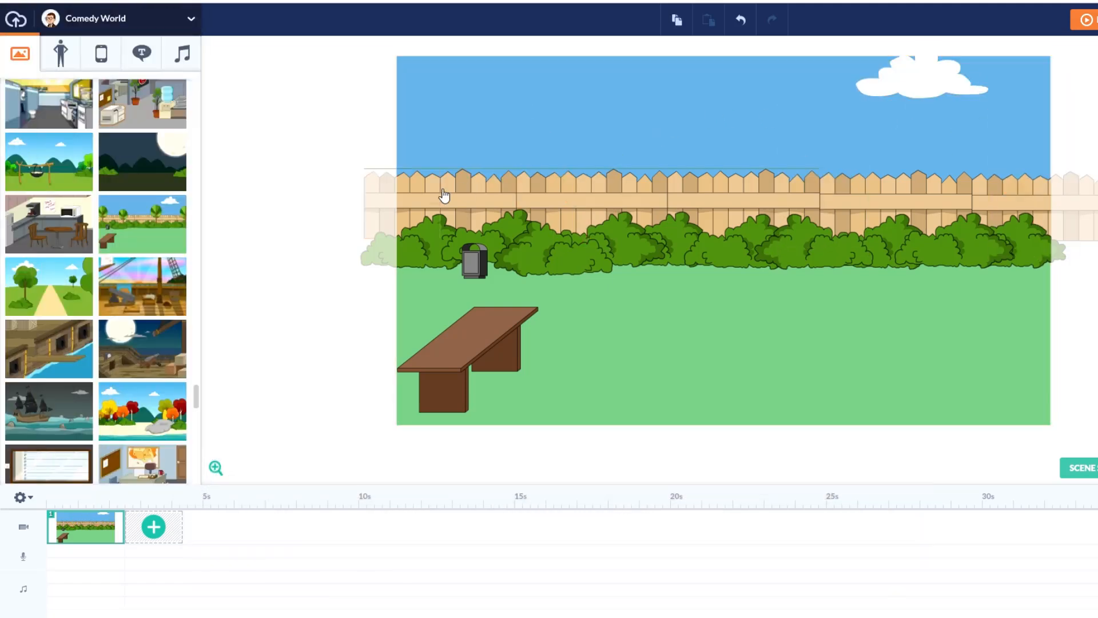
# - Recolour the leftmost wooden fence section white
pyautogui.click(431, 174)
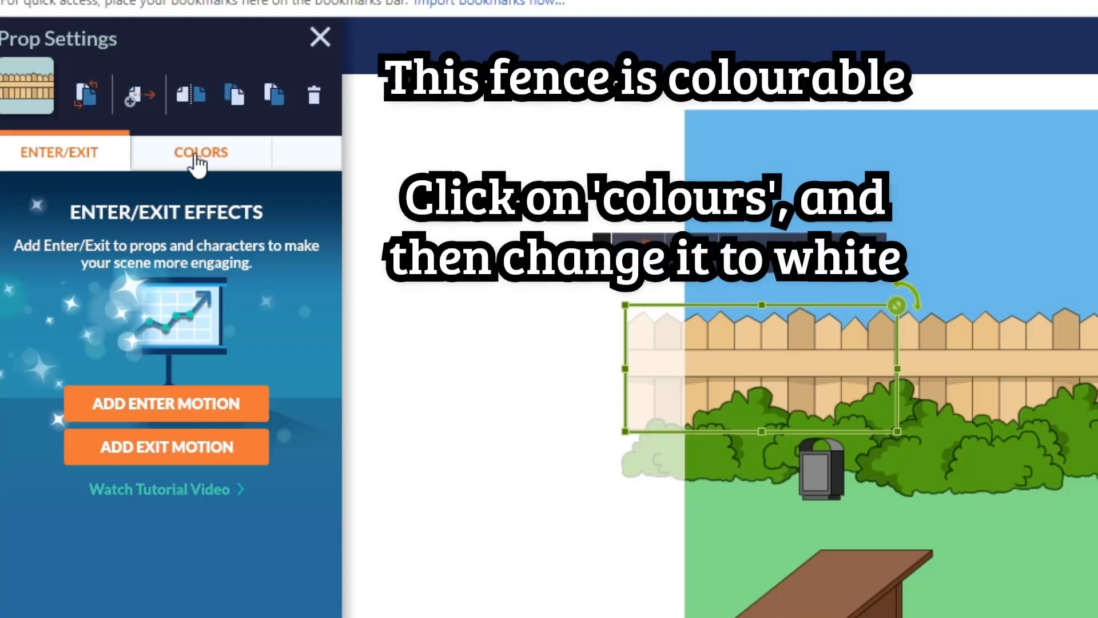
pyautogui.click(200, 165)
pyautogui.click(80, 206)
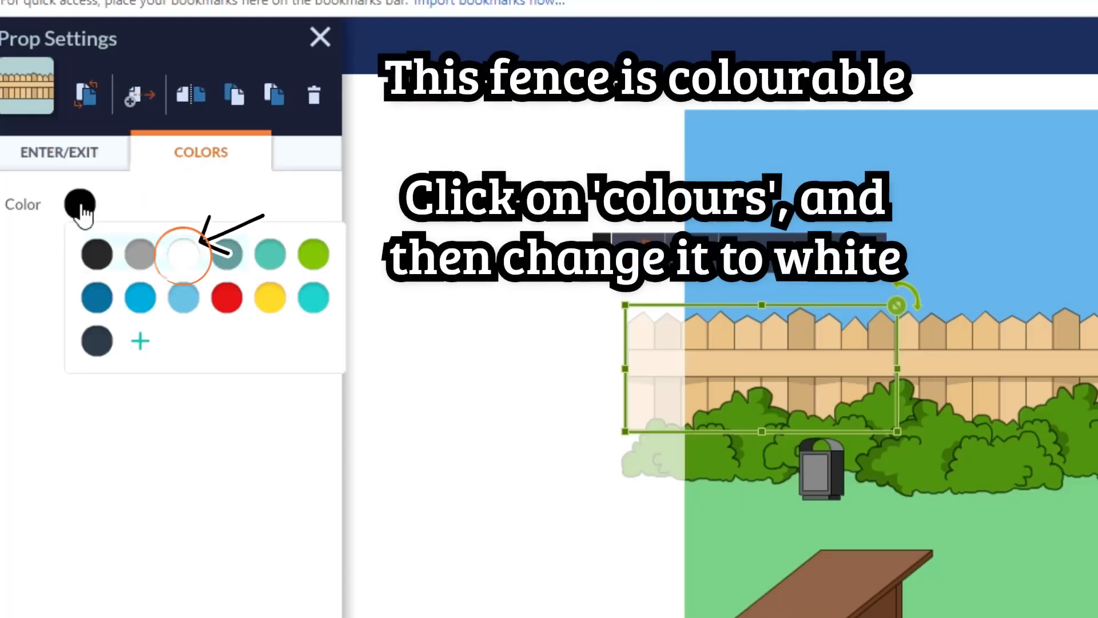
pyautogui.click(184, 254)
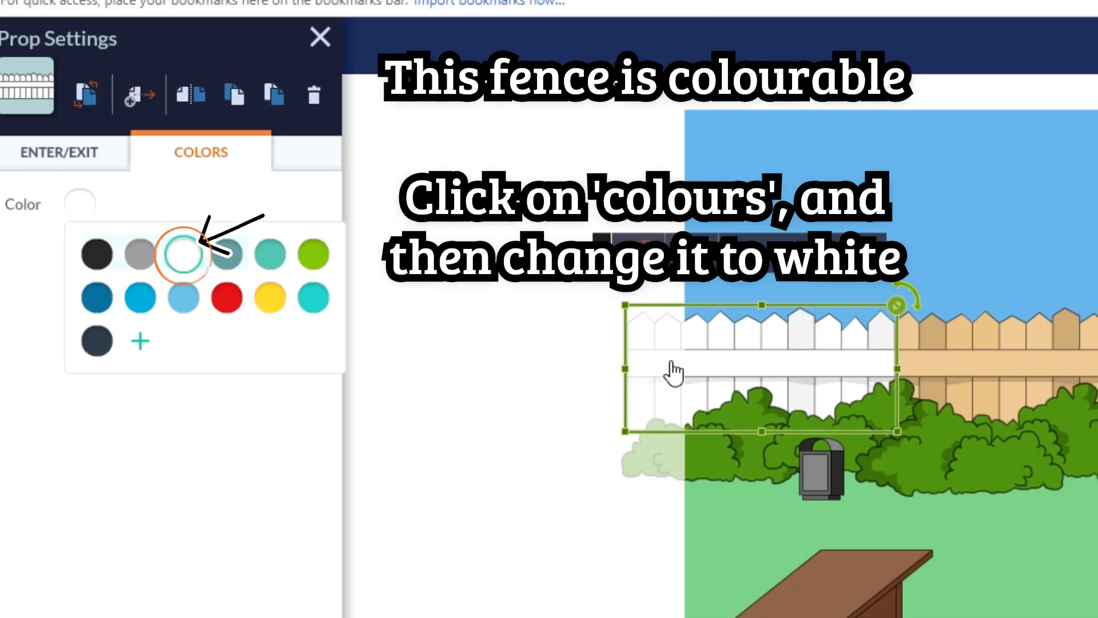
# - Recolour the four remaining wooden fence sections white, one after another
pyautogui.click(963, 373)
pyautogui.click(73, 209)
pyautogui.click(182, 255)
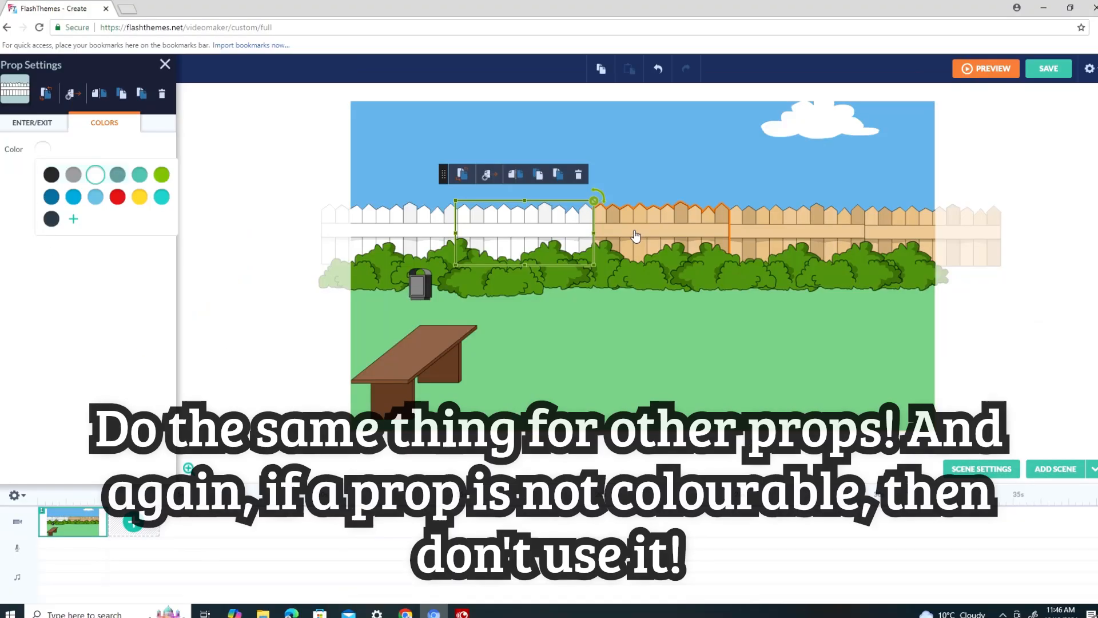
pyautogui.click(614, 215)
pyautogui.click(80, 206)
pyautogui.click(96, 175)
pyautogui.click(788, 240)
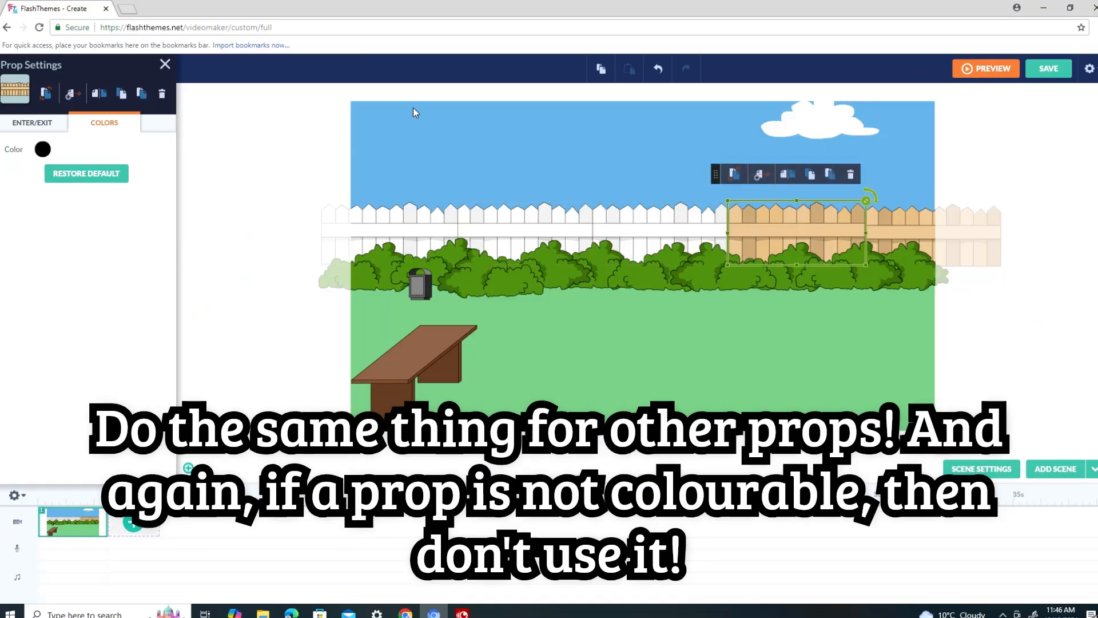
pyautogui.click(41, 149)
pyautogui.click(95, 174)
pyautogui.click(934, 236)
pyautogui.click(41, 149)
pyautogui.click(95, 174)
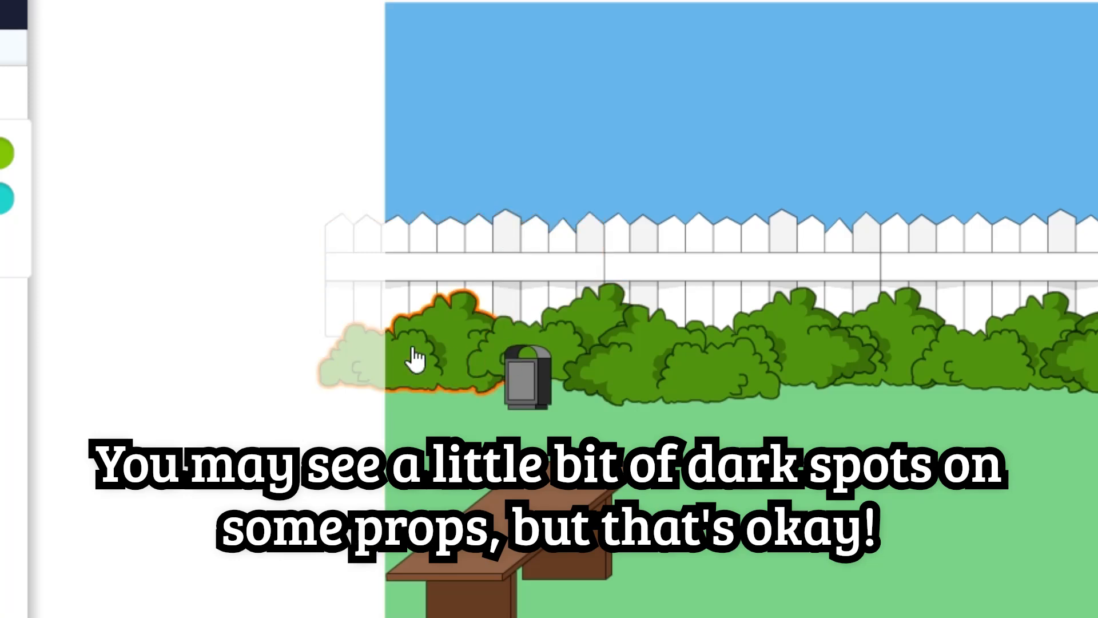
# - Recolour every green bush along the fence white
pyautogui.click(414, 360)
pyautogui.click(42, 149)
pyautogui.click(95, 175)
pyautogui.click(581, 327)
pyautogui.click(42, 149)
pyautogui.click(95, 175)
pyautogui.click(672, 356)
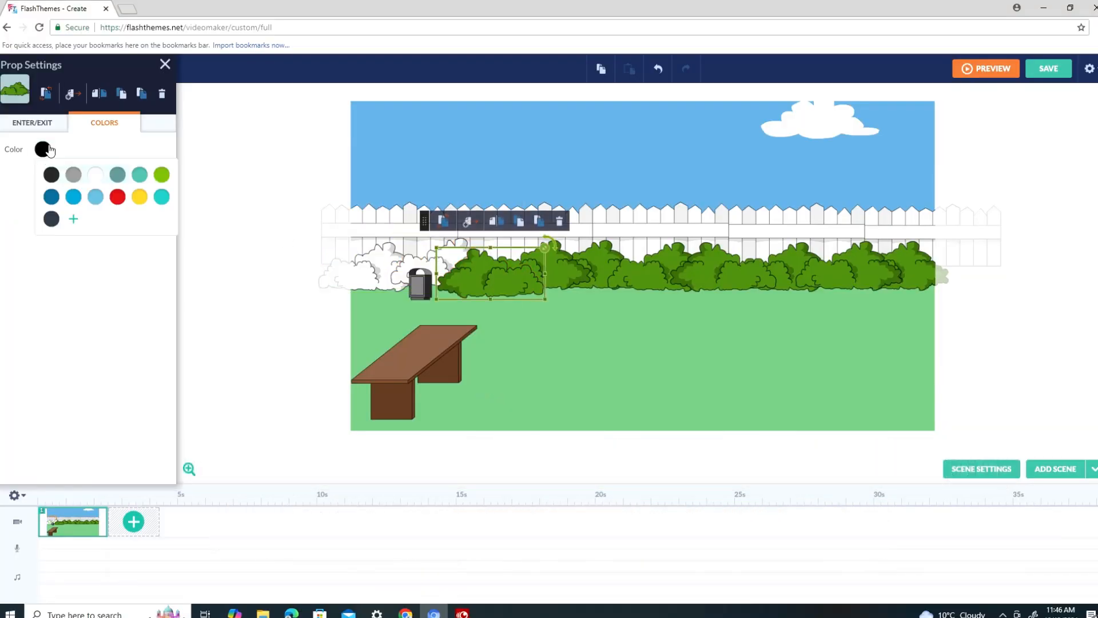
pyautogui.click(44, 150)
pyautogui.click(96, 175)
pyautogui.click(564, 272)
pyautogui.click(43, 149)
pyautogui.click(96, 175)
pyautogui.click(609, 270)
pyautogui.click(43, 150)
pyautogui.click(96, 175)
pyautogui.click(637, 276)
pyautogui.click(44, 149)
pyautogui.click(96, 175)
pyautogui.click(715, 274)
pyautogui.click(43, 150)
pyautogui.click(96, 175)
pyautogui.click(832, 273)
pyautogui.click(43, 149)
pyautogui.click(96, 175)
pyautogui.click(792, 269)
pyautogui.click(43, 149)
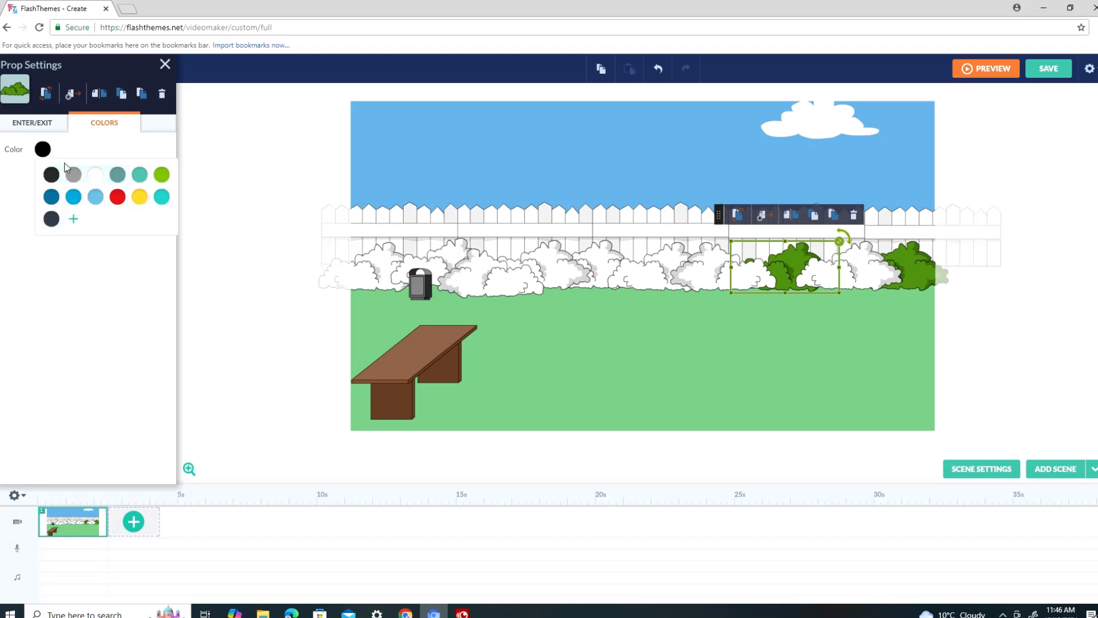
pyautogui.click(96, 175)
pyautogui.click(910, 268)
pyautogui.click(43, 149)
pyautogui.click(96, 175)
# - Recolour the trash bin and the brown bench white
pyautogui.click(421, 283)
pyautogui.click(43, 149)
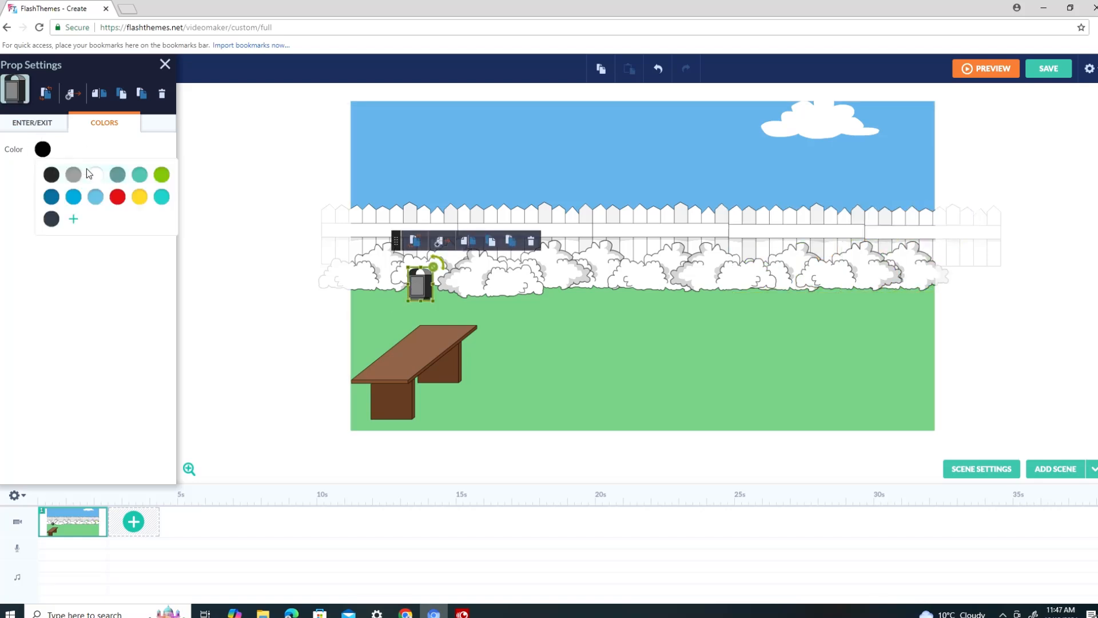
pyautogui.click(96, 175)
pyautogui.click(415, 366)
pyautogui.click(43, 149)
pyautogui.click(95, 179)
# - Set both backdrop colours, the blue sky and the green grass, to white
pyautogui.click(527, 188)
pyautogui.click(131, 197)
pyautogui.click(122, 135)
pyautogui.click(12, 290)
pyautogui.click(66, 314)
pyautogui.click(33, 290)
pyautogui.click(84, 314)
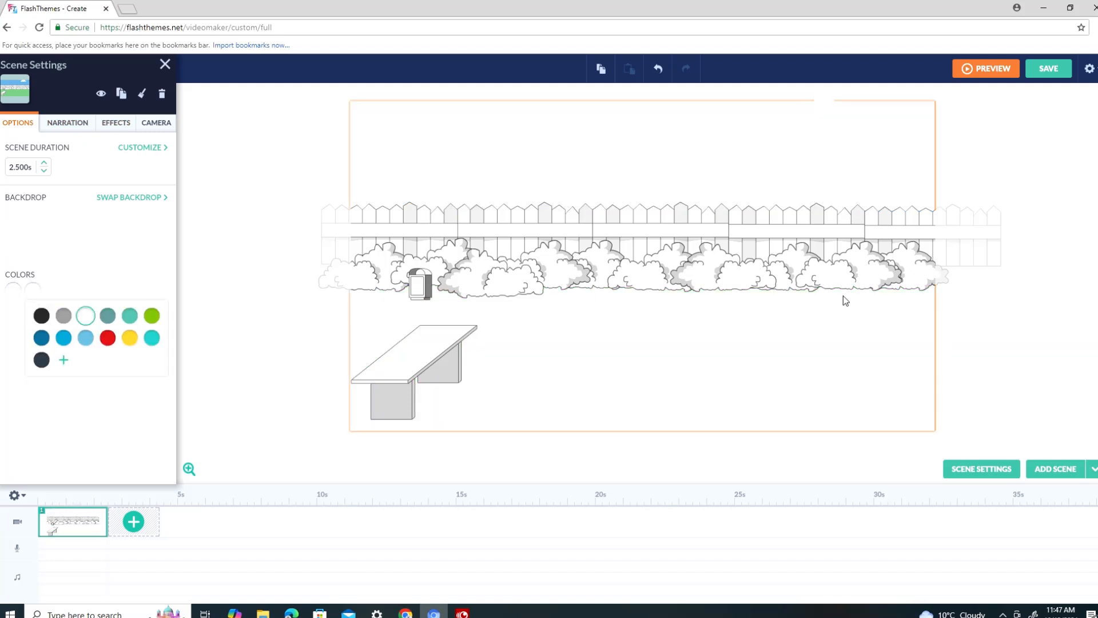
# - Delete the white cloud without outlines and search the props for "cloud"
pyautogui.click(875, 115)
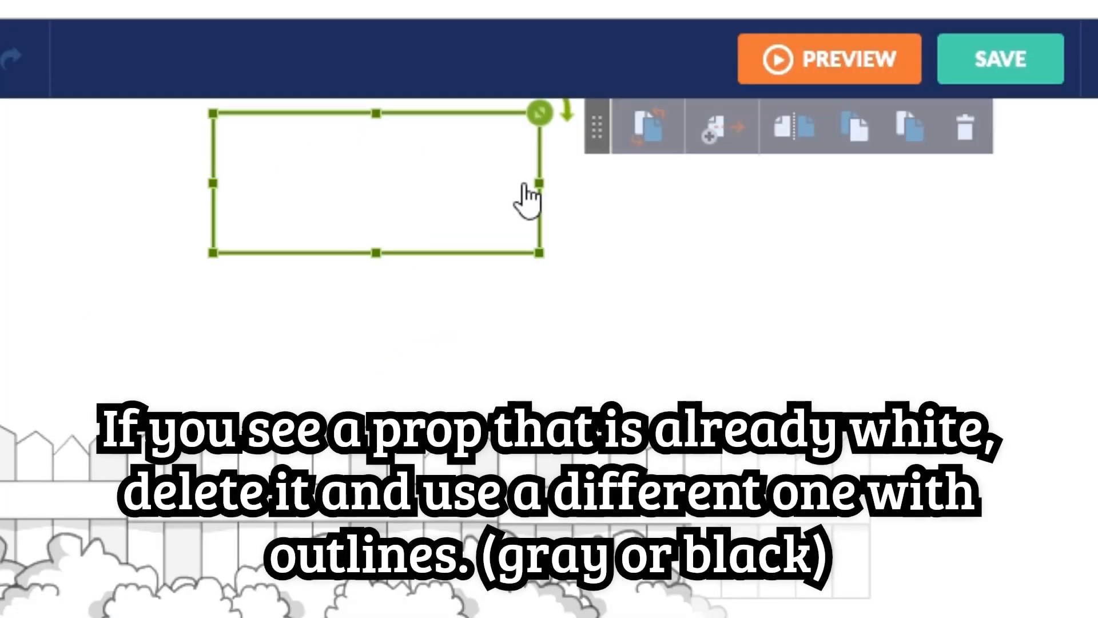
pyautogui.click(947, 150)
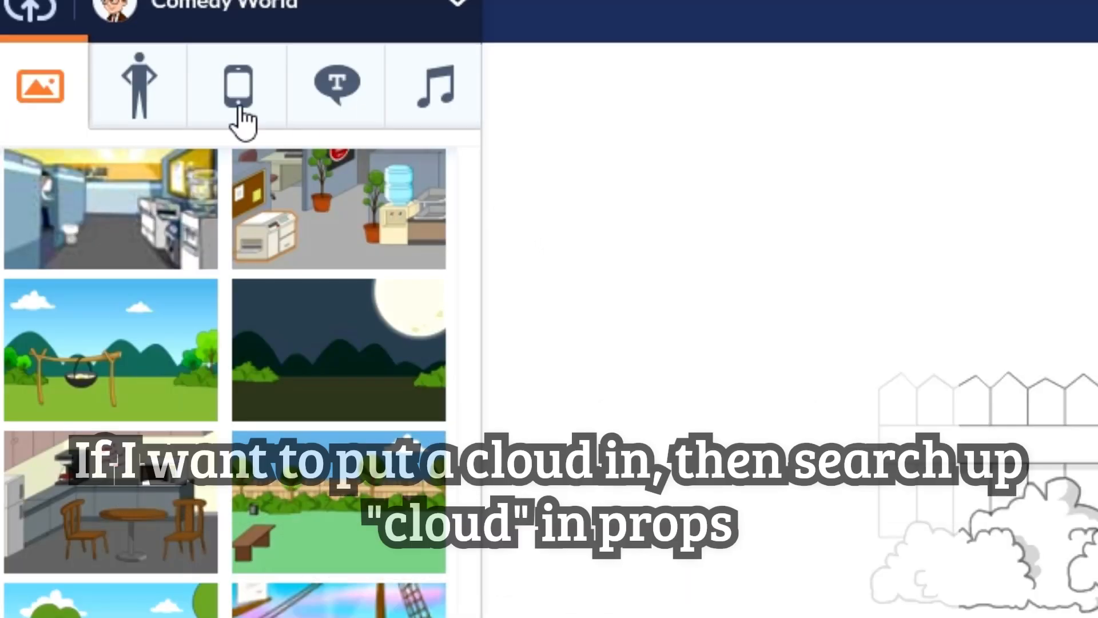
pyautogui.click(228, 108)
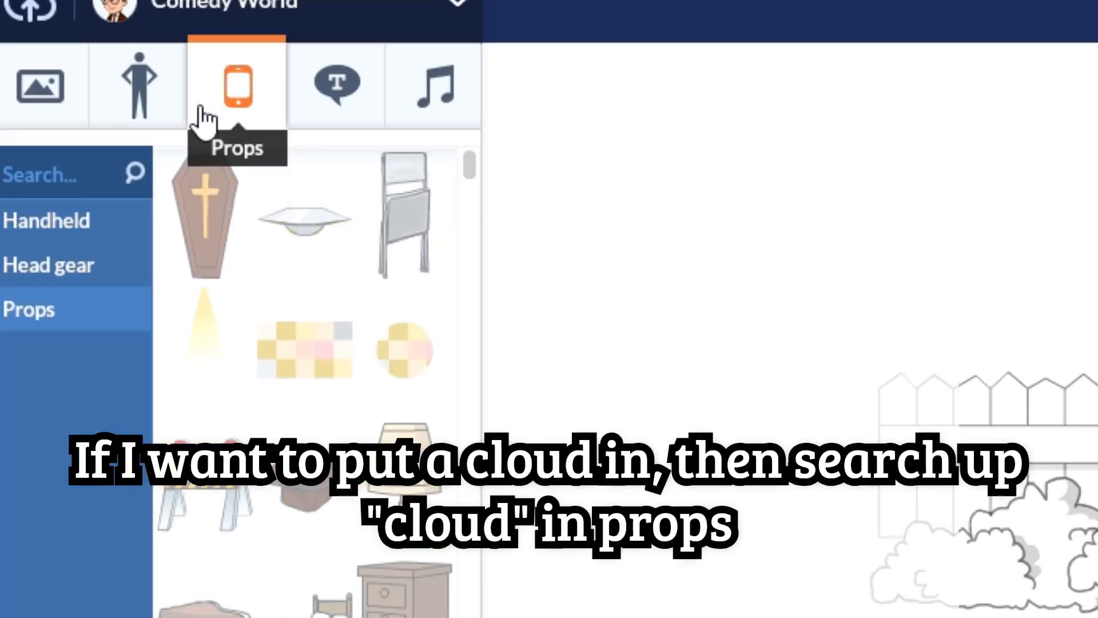
pyautogui.click(101, 178)
pyautogui.write('cloud')
pyautogui.press('Return')
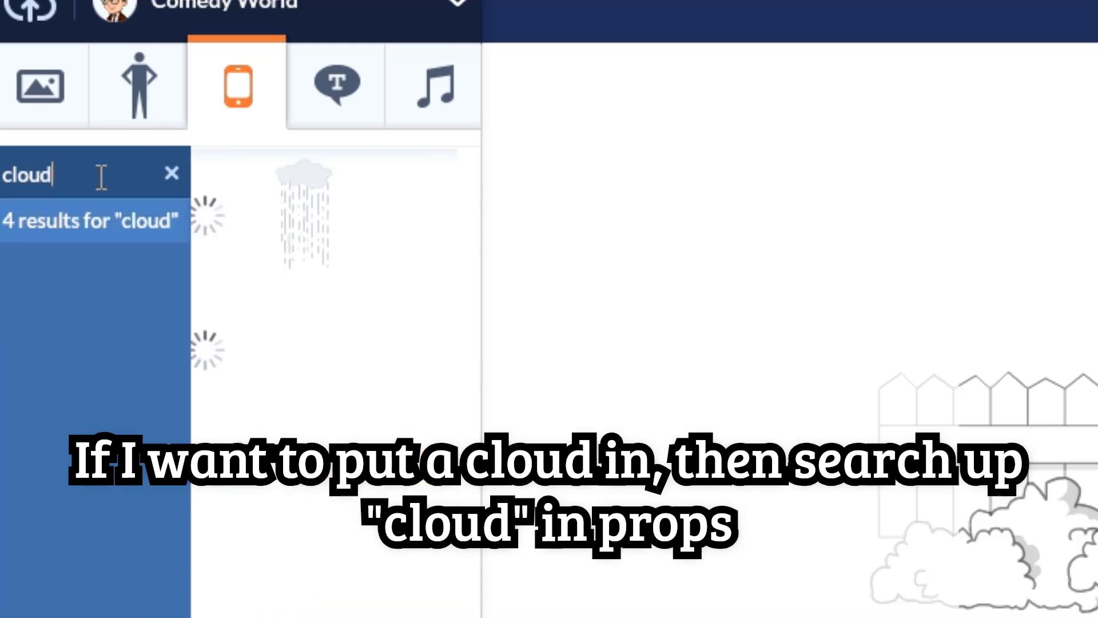
# - Add the white cloud with grey outlines, scale it down and place it in the sky near the scene's upper right
pyautogui.click(213, 203)
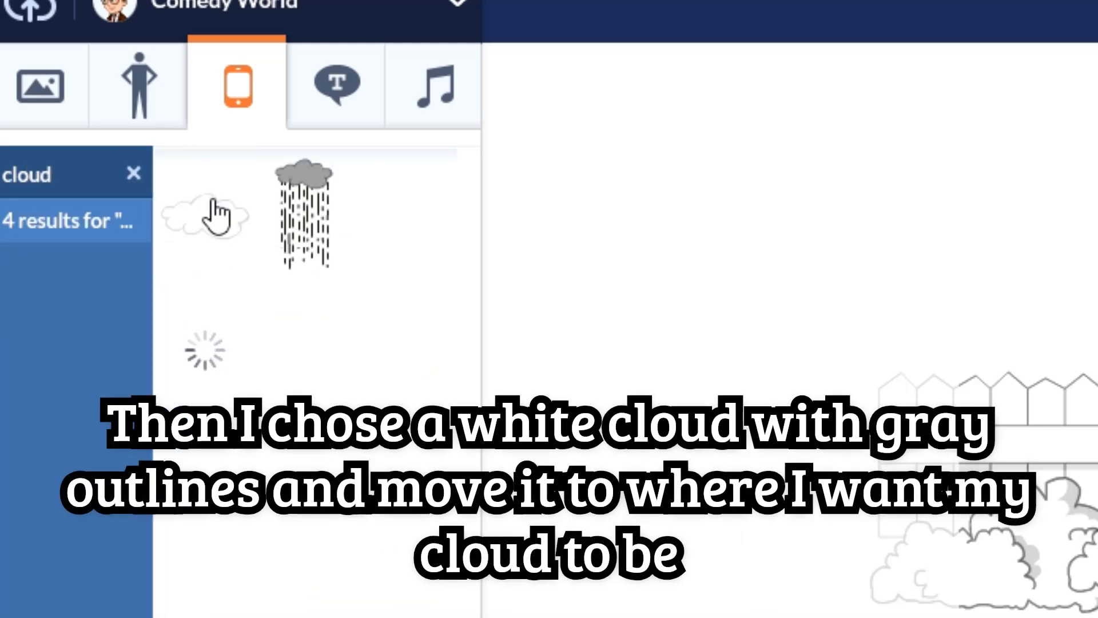
pyautogui.moveTo(206, 216); pyautogui.dragTo(769, 107)
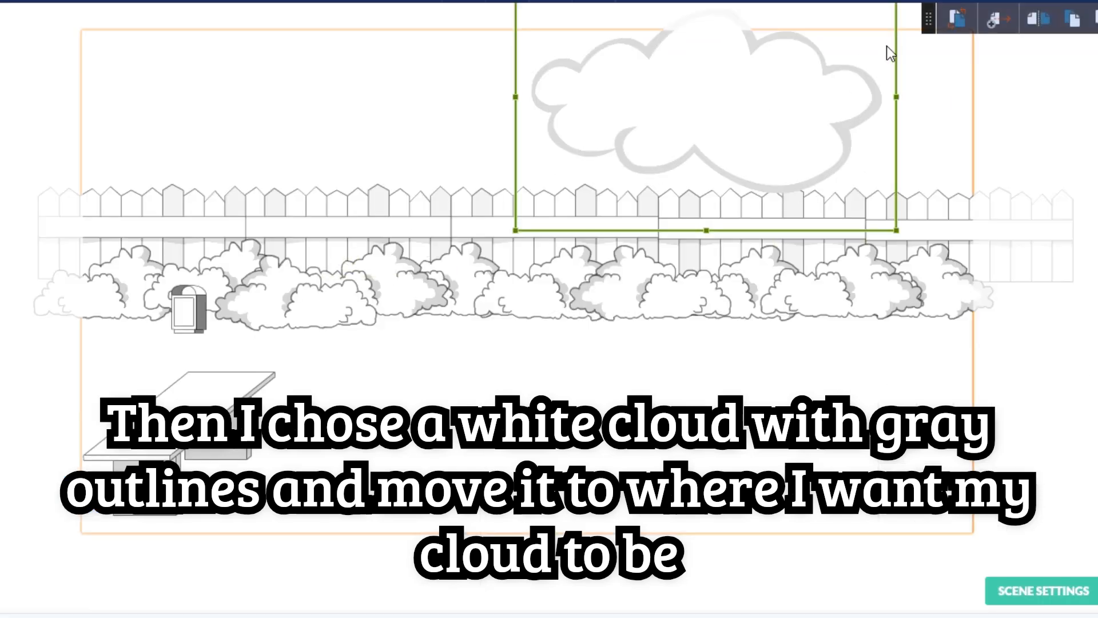
pyautogui.moveTo(896, 230); pyautogui.dragTo(808, 183)
pyautogui.moveTo(748, 123); pyautogui.dragTo(859, 84)
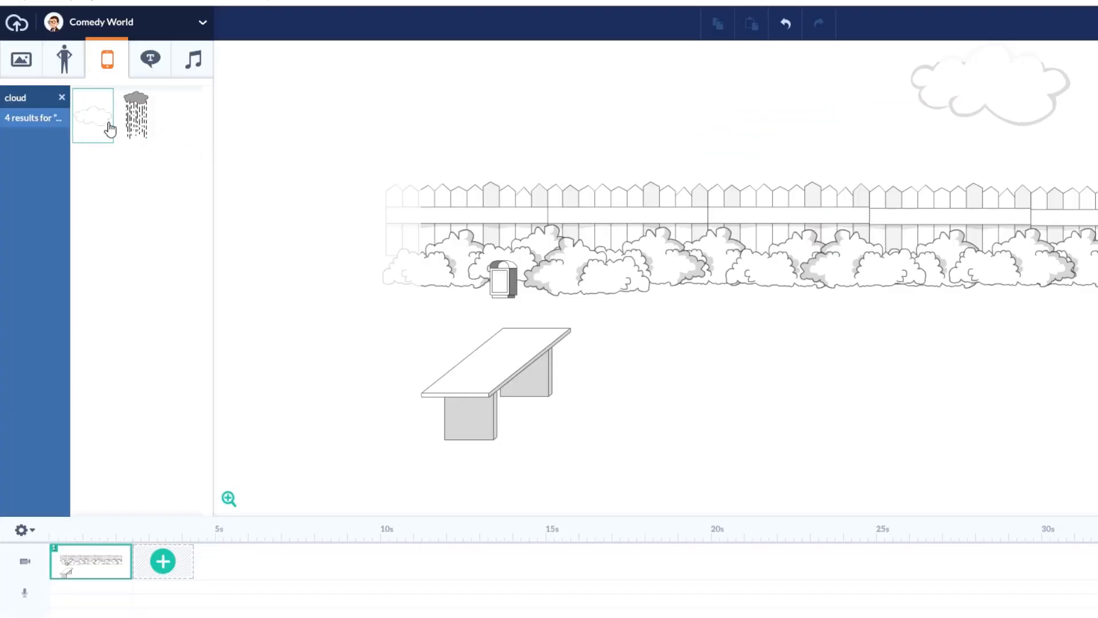
# - Add two more grey-outlined clouds, scale them down and spread them over the left half of the sky
pyautogui.click(107, 125)
pyautogui.click(98, 126)
pyautogui.moveTo(748, 292); pyautogui.dragTo(509, 115)
pyautogui.moveTo(671, 207); pyautogui.dragTo(594, 148)
pyautogui.moveTo(544, 123); pyautogui.dragTo(490, 135)
pyautogui.moveTo(795, 273); pyautogui.dragTo(748, 140)
pyautogui.moveTo(864, 43); pyautogui.dragTo(754, 116)
pyautogui.moveTo(721, 162); pyautogui.dragTo(628, 96)
pyautogui.moveTo(684, 118); pyautogui.dragTo(690, 124)
pyautogui.moveTo(652, 103); pyautogui.dragTo(657, 103)
pyautogui.click(200, 18)
# - Add a fourth grey-outlined cloud, scale it down and place it between the upper-right cloud and the two on the left
pyautogui.click(93, 127)
pyautogui.moveTo(823, 331); pyautogui.dragTo(859, 248)
pyautogui.moveTo(961, 96); pyautogui.dragTo(884, 147)
pyautogui.moveTo(849, 208); pyautogui.dragTo(843, 131)
pyautogui.click(200, 18)
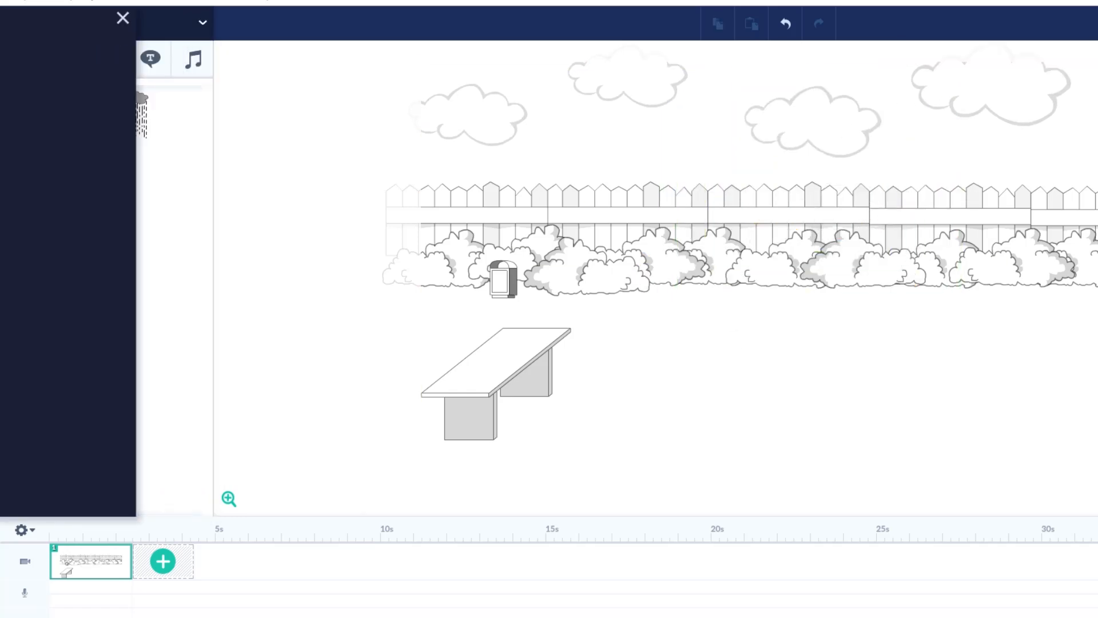
# - Add the custom white character with long hair and glasses, move her toward the bench and flip her horizontally
pyautogui.click(64, 65)
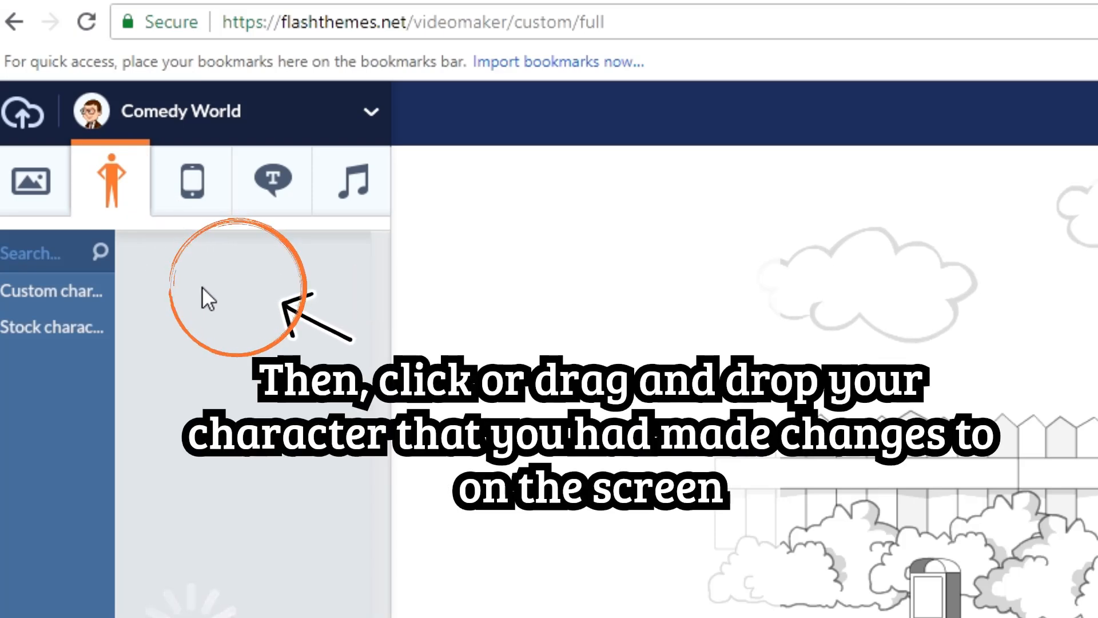
pyautogui.click(235, 293)
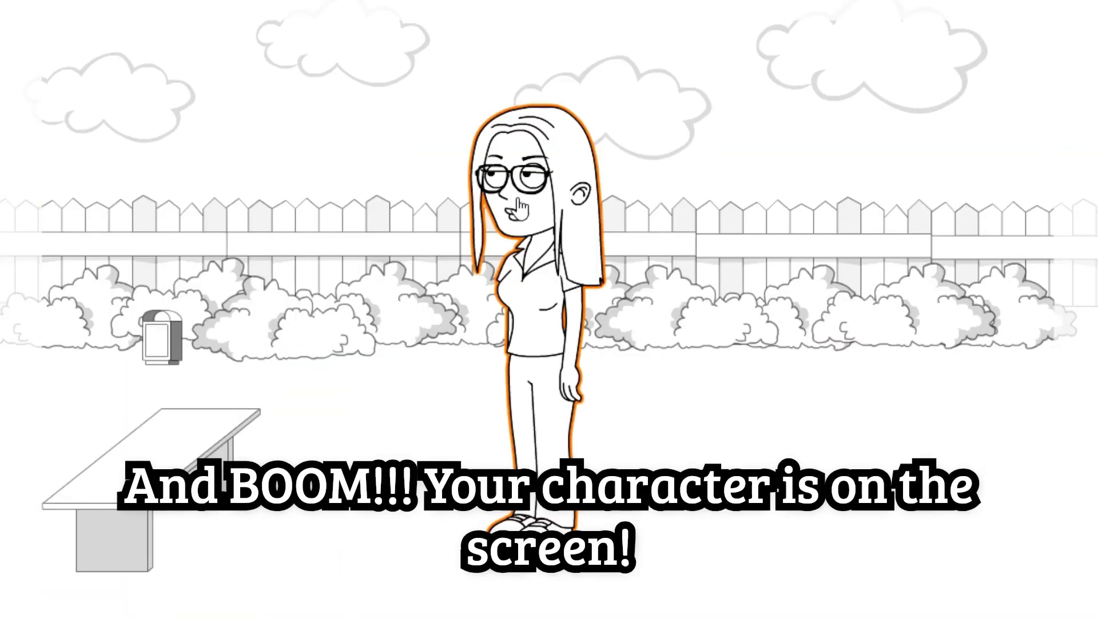
pyautogui.moveTo(521, 206); pyautogui.dragTo(416, 208)
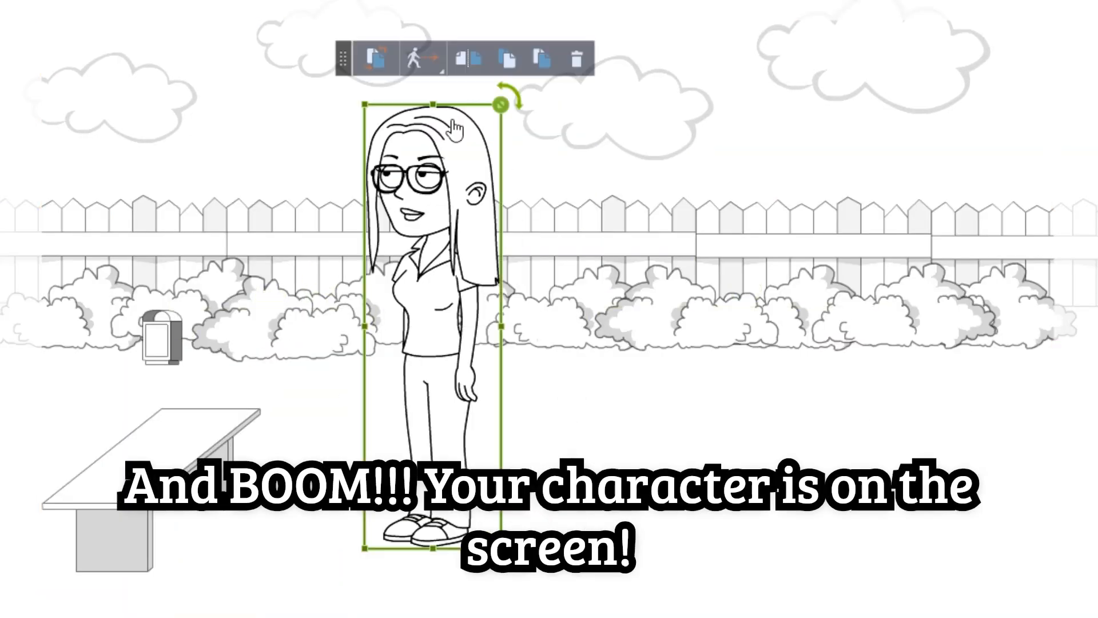
pyautogui.click(470, 64)
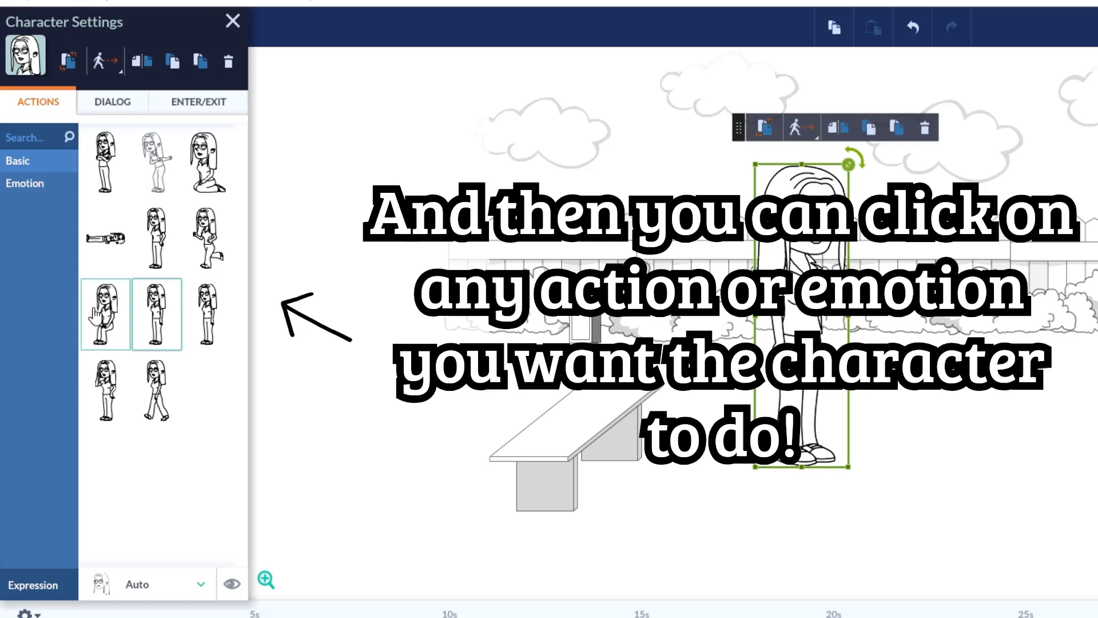
# - Give the character the basic sitting action and position her seated on the bench
pyautogui.click(105, 313)
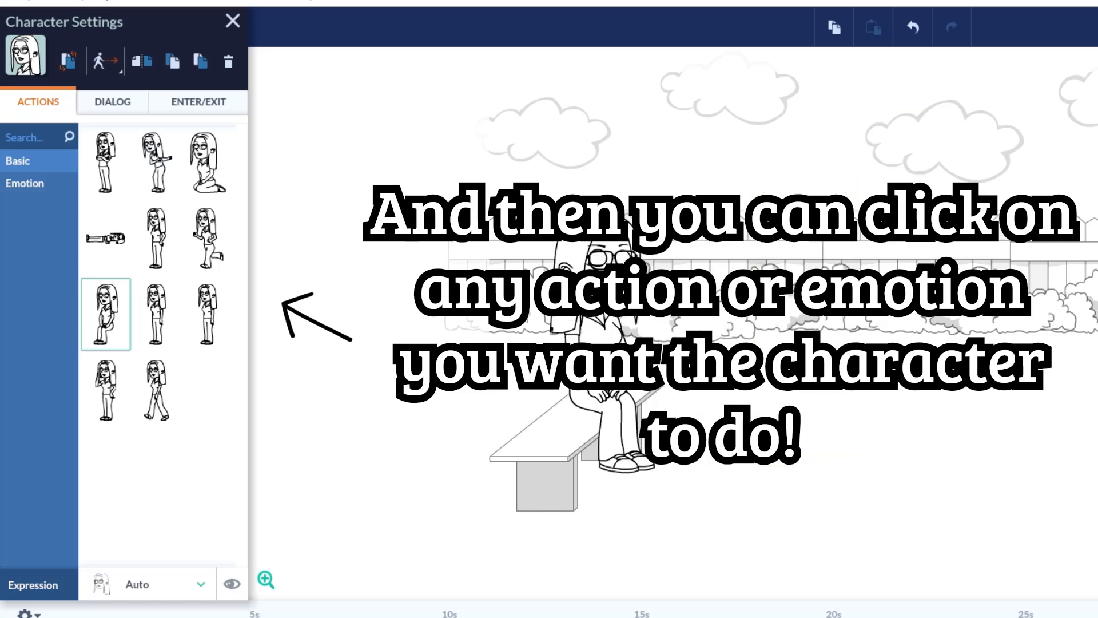
pyautogui.click(158, 598)
pyautogui.moveTo(235, 409); pyautogui.dragTo(228, 449)
pyautogui.click(197, 468)
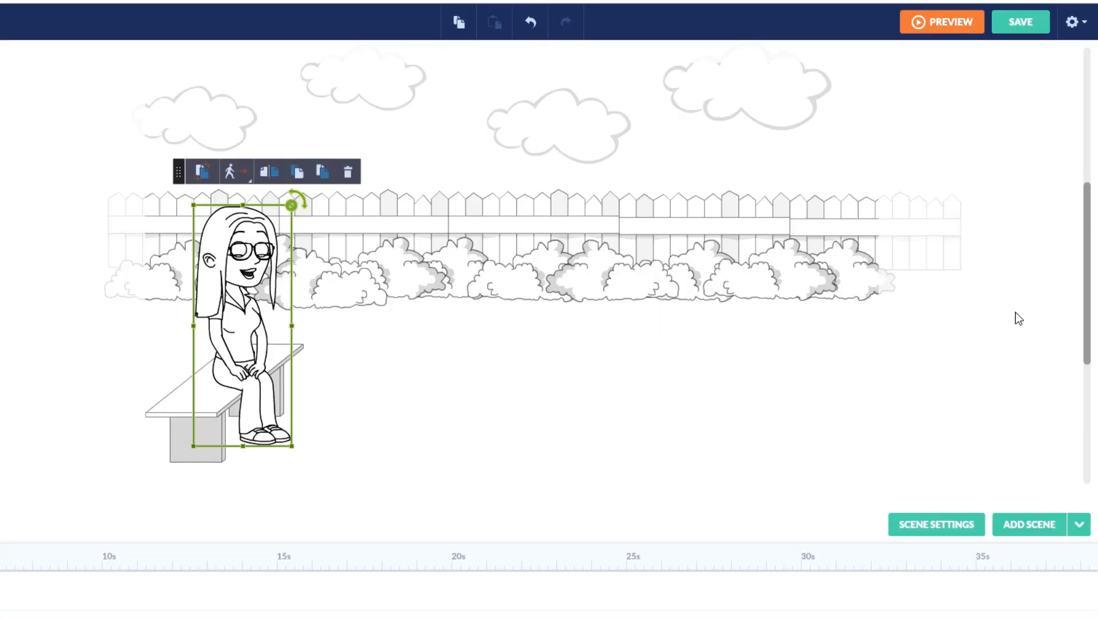
pyautogui.click(1014, 316)
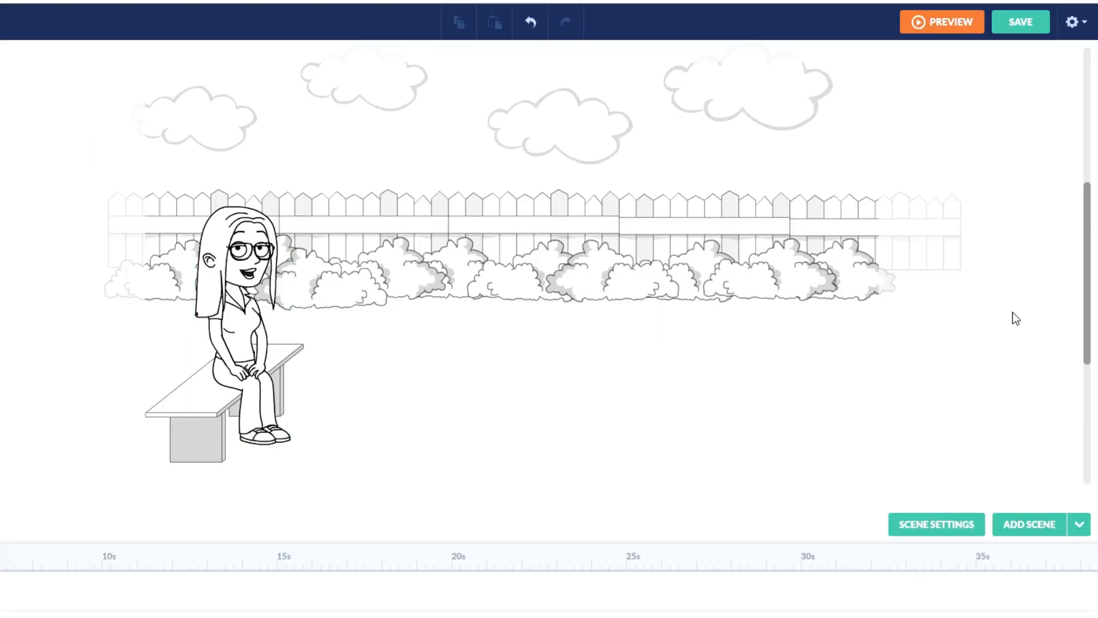
# - Take a screenshot of the scene, framing the full stage from the bench to the far fence at about 1002 by 564 pixels
pyautogui.click(1073, 25)
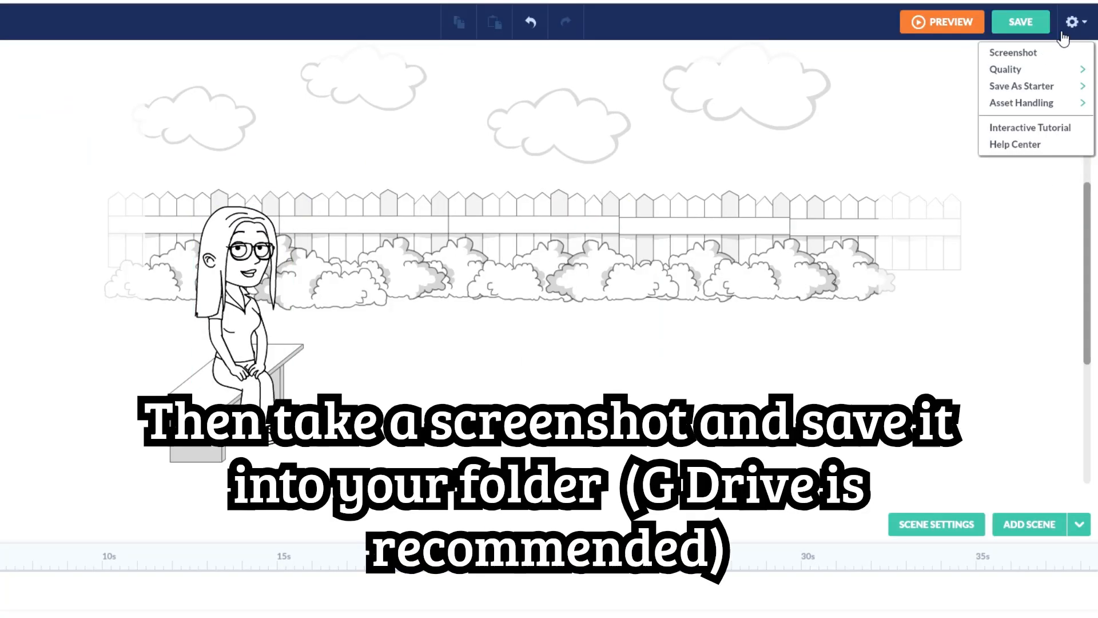
pyautogui.click(1046, 52)
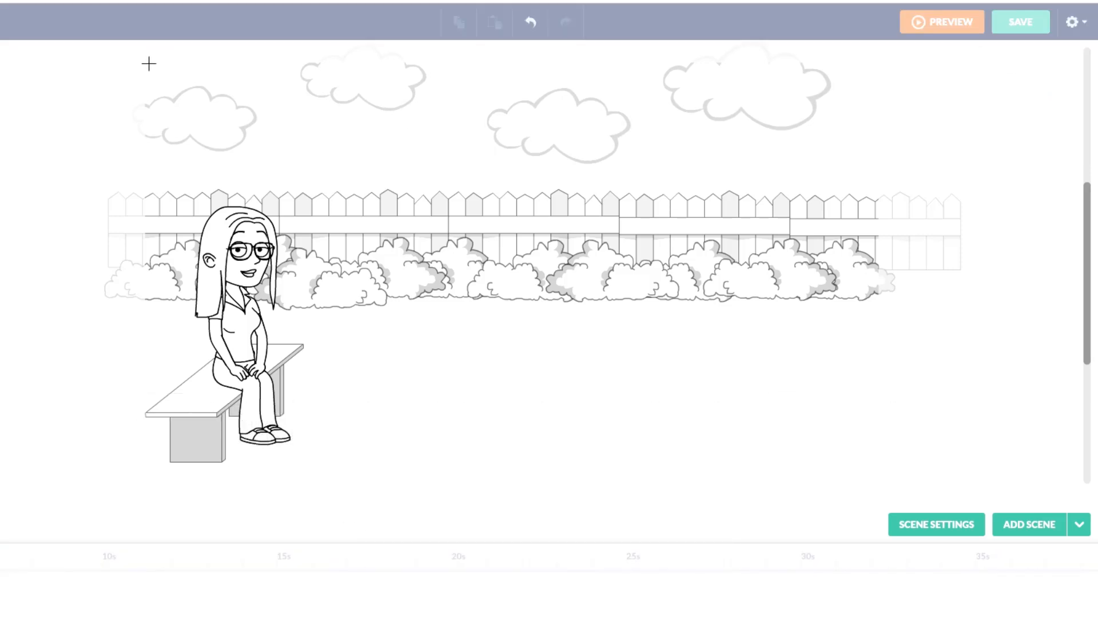
pyautogui.moveTo(204, 107); pyautogui.dragTo(854, 465)
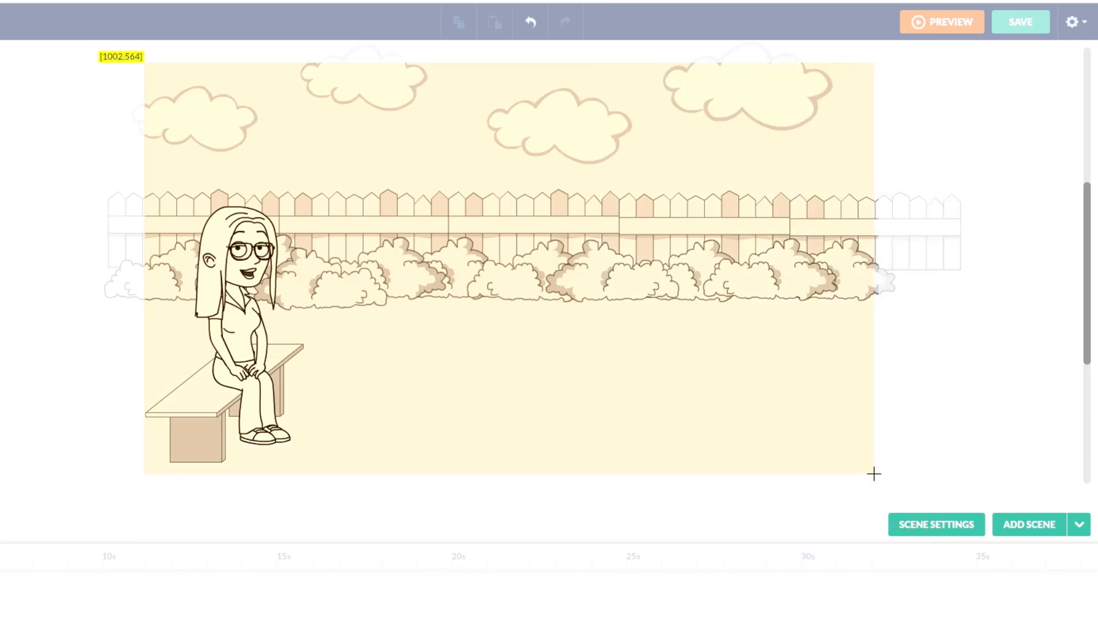
pyautogui.moveTo(880, 476); pyautogui.dragTo(875, 481)
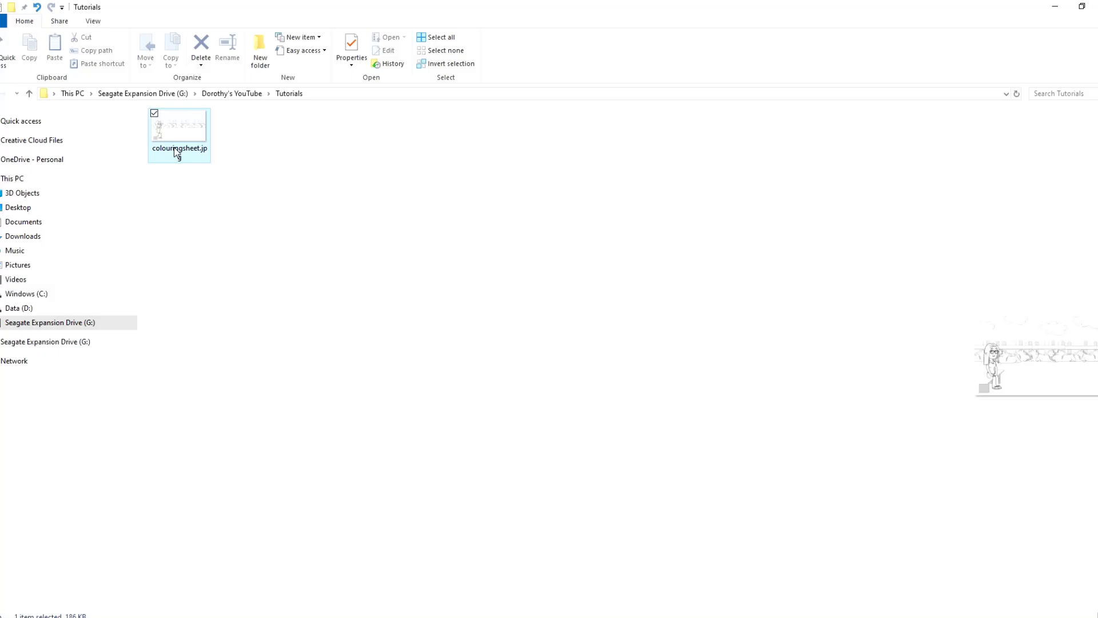
# - Open colouringsheet.jpg from the Tutorials folder in the photo viewer and bring up its print settings
pyautogui.doubleClick(174, 146)
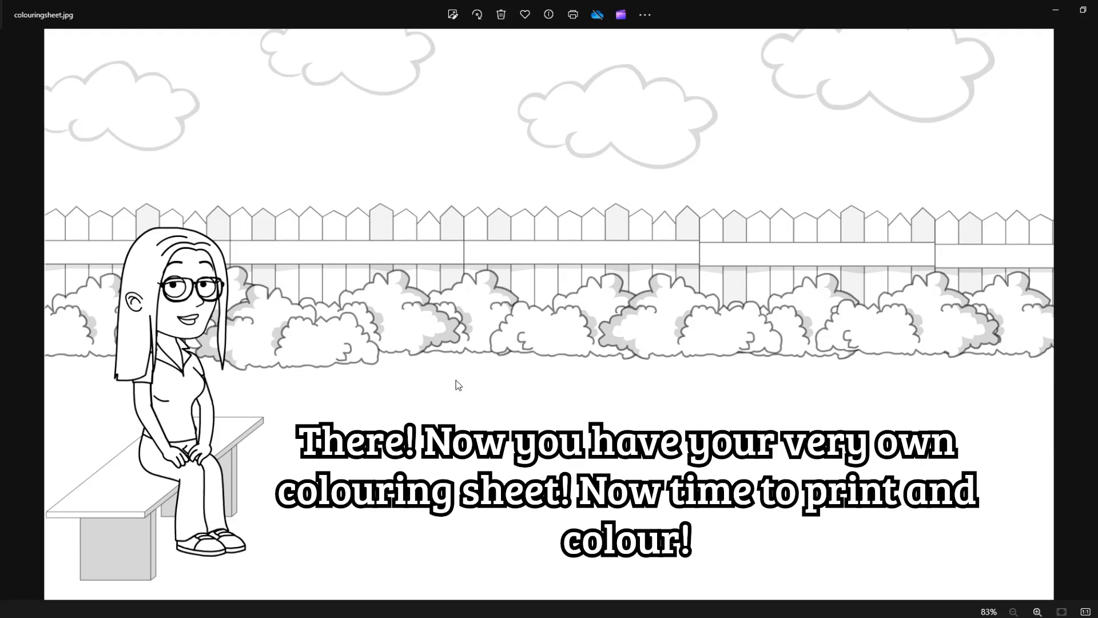
pyautogui.click(650, 16)
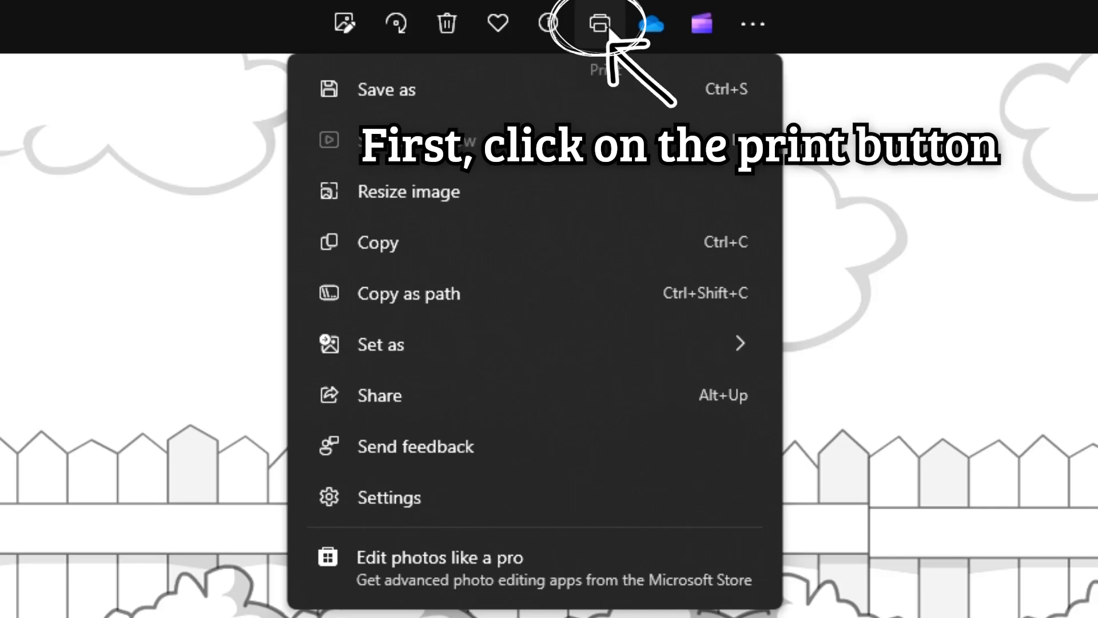
pyautogui.click(601, 24)
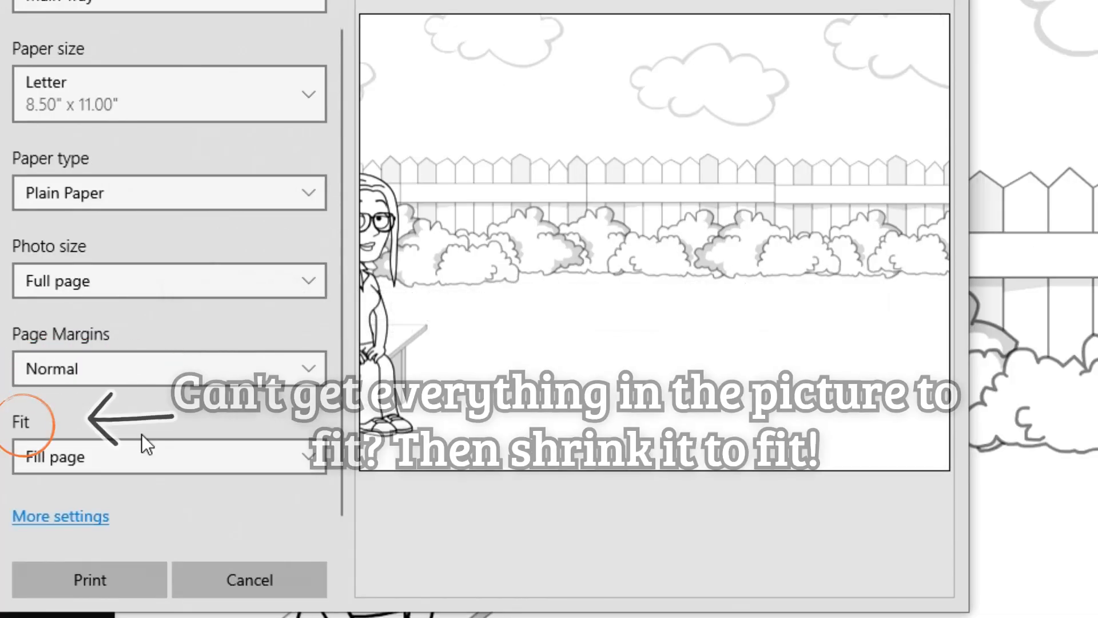
# - Set the picture's print fit to Shrink to fit and print the colouring sheet
pyautogui.click(147, 456)
pyautogui.click(126, 501)
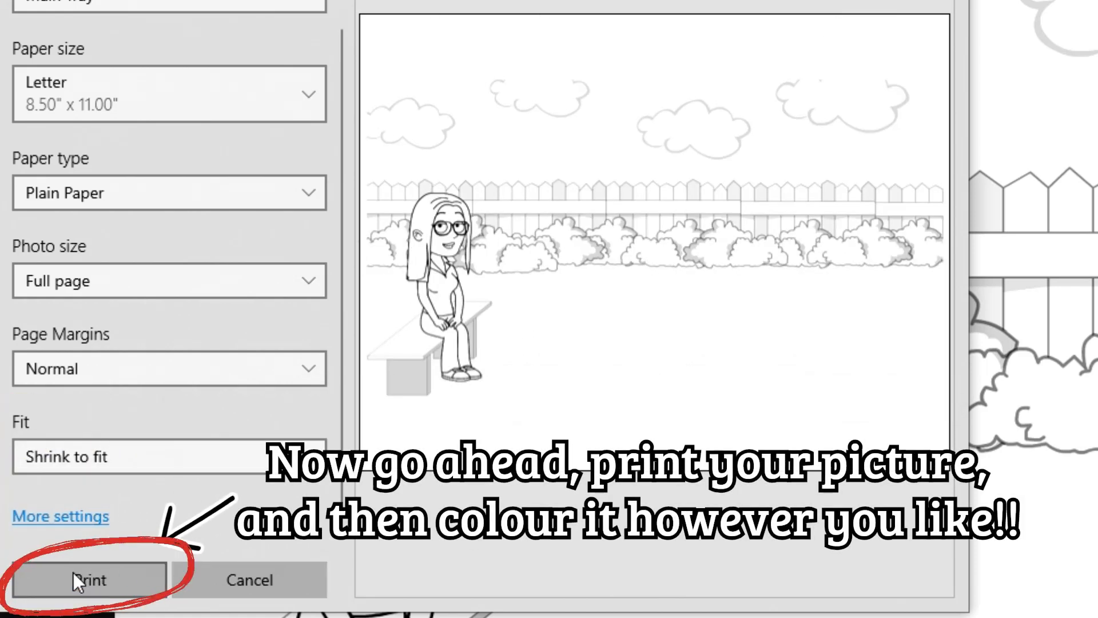
pyautogui.click(74, 578)
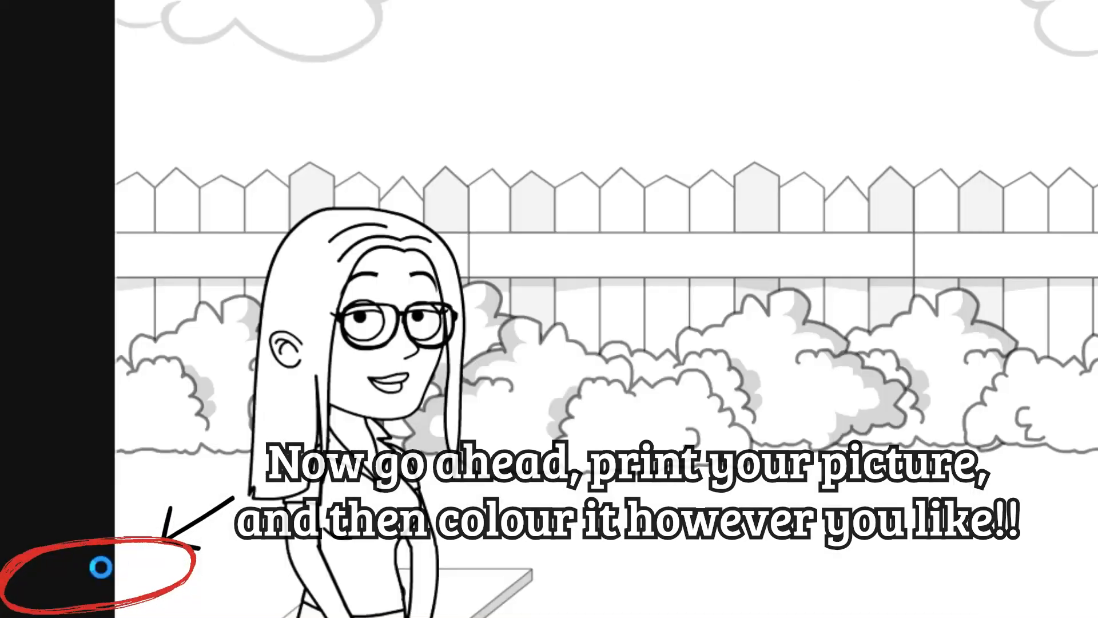